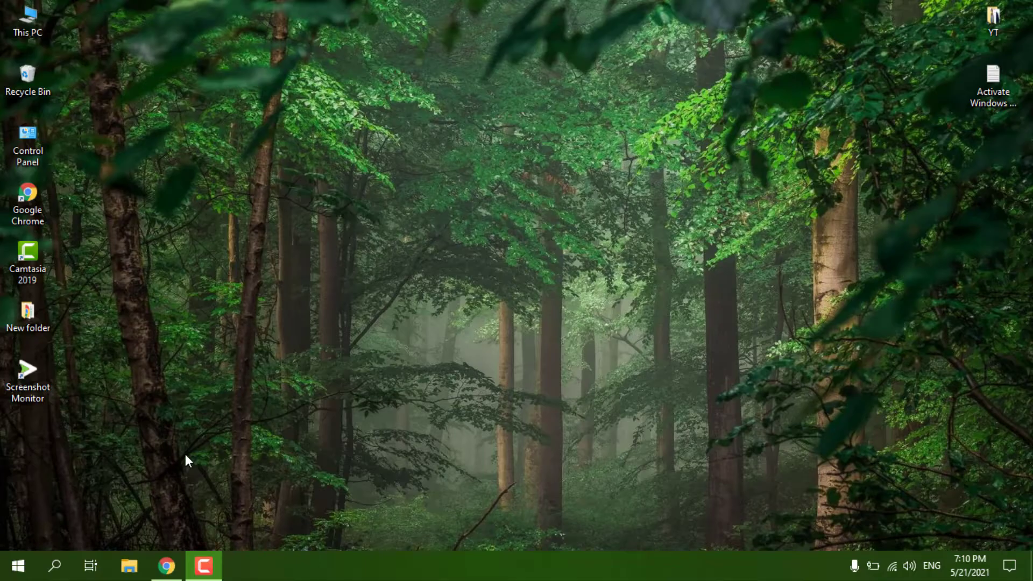
Step: Briefly check the Update & Security settings, then close Settings back to the desktop
left_click(170, 563)
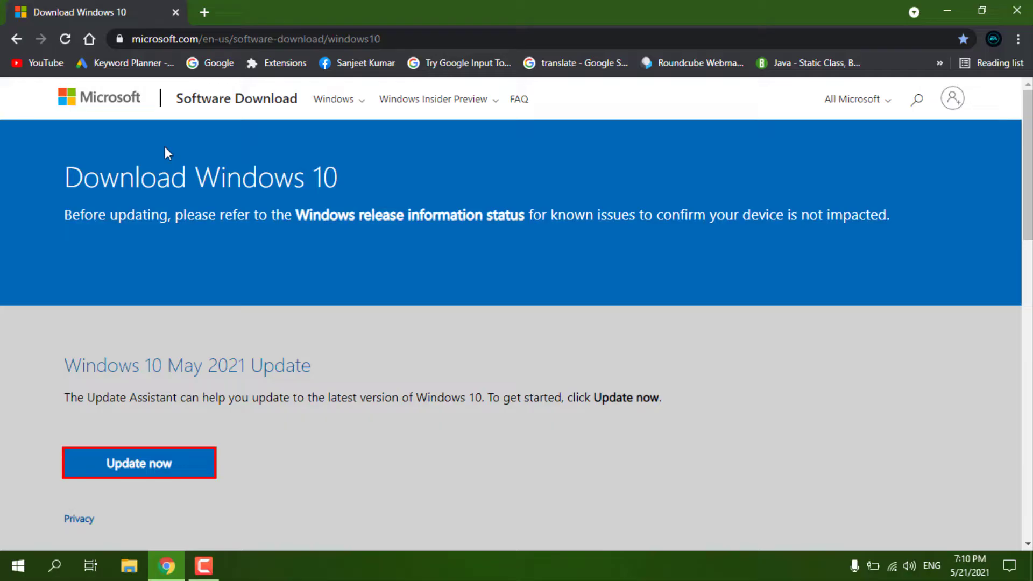
scroll(165, 146, "down", 1)
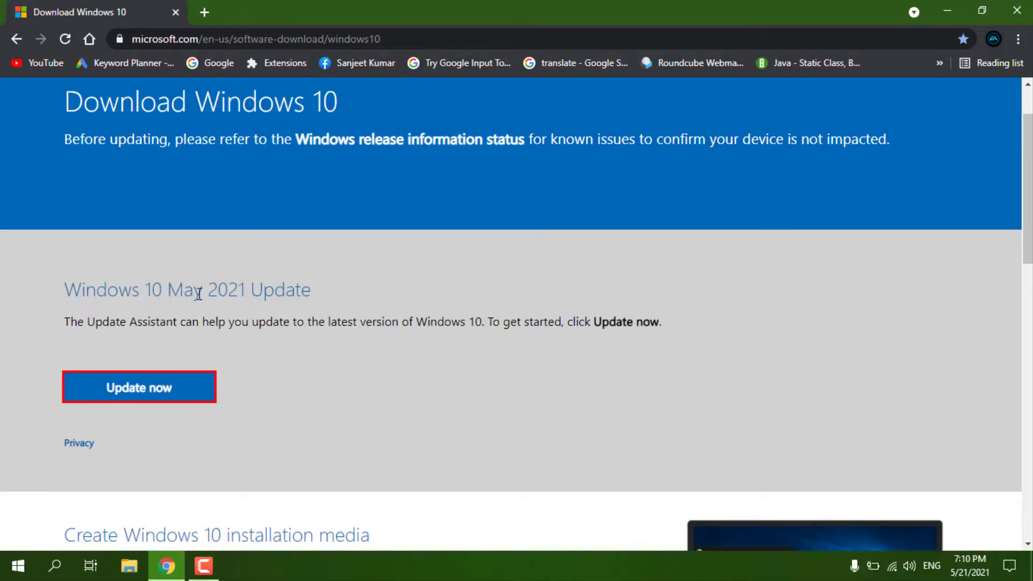
scroll(262, 341, "up", 1)
scroll(262, 341, "down", 1)
scroll(263, 348, "up", 1)
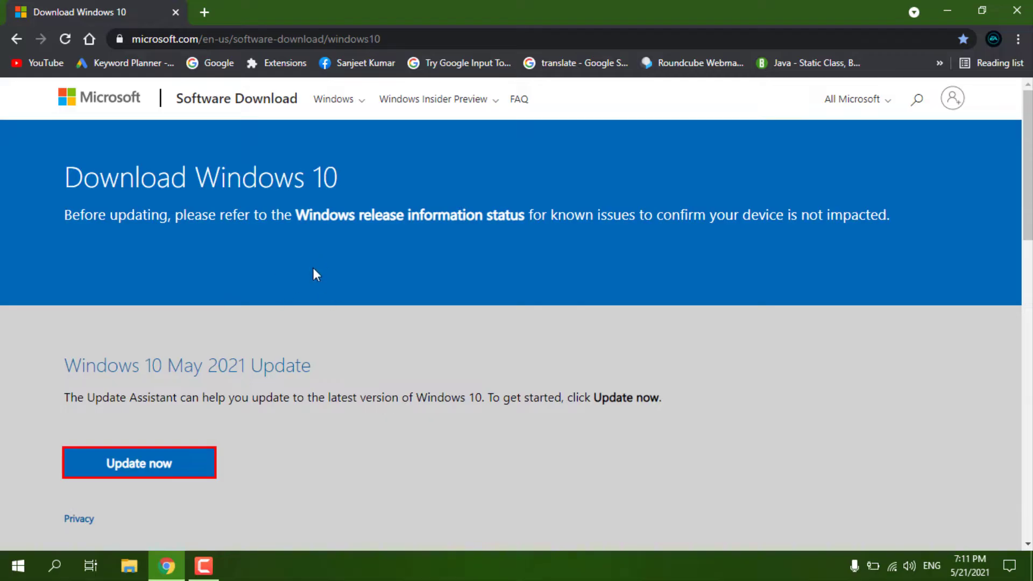
left_click(946, 3)
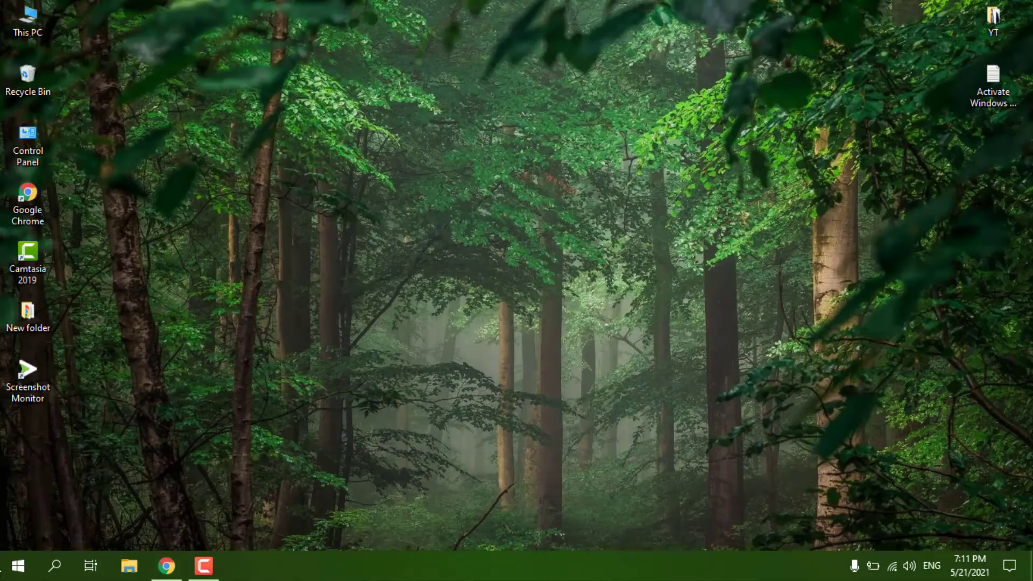
left_click(6, 575)
left_click(46, 487)
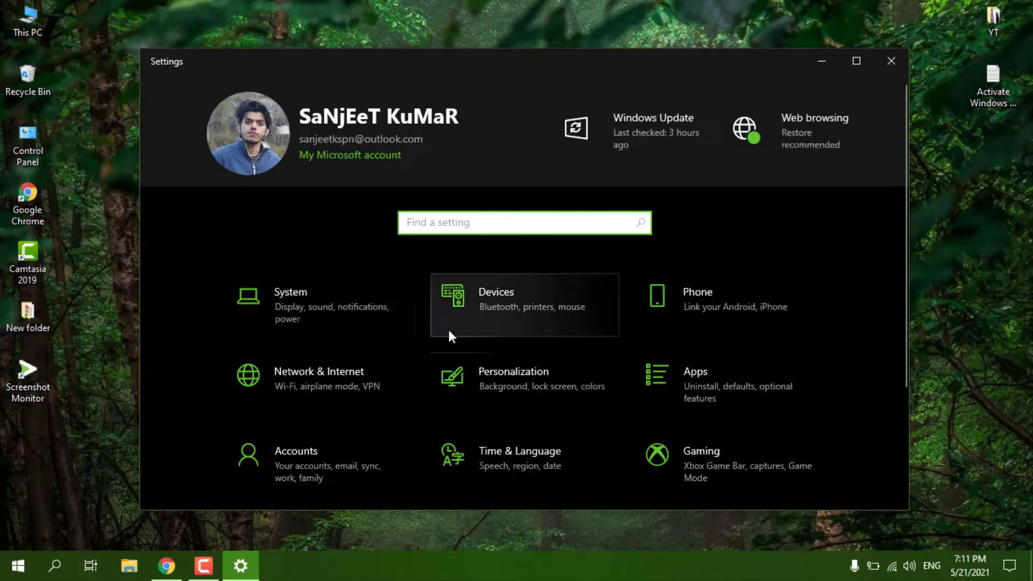
scroll(448, 327, "down", 2)
left_click(314, 470)
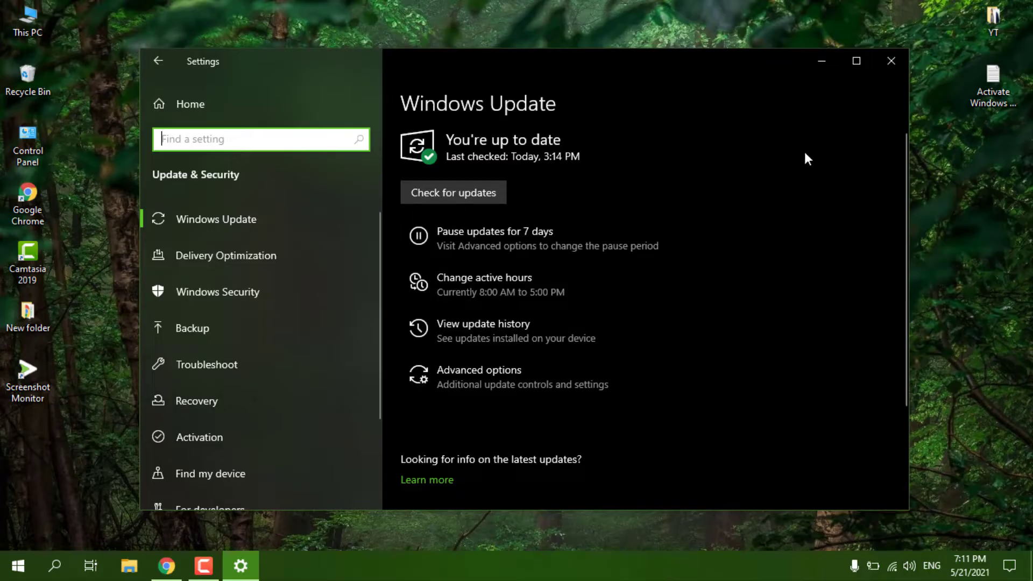
left_click(885, 68)
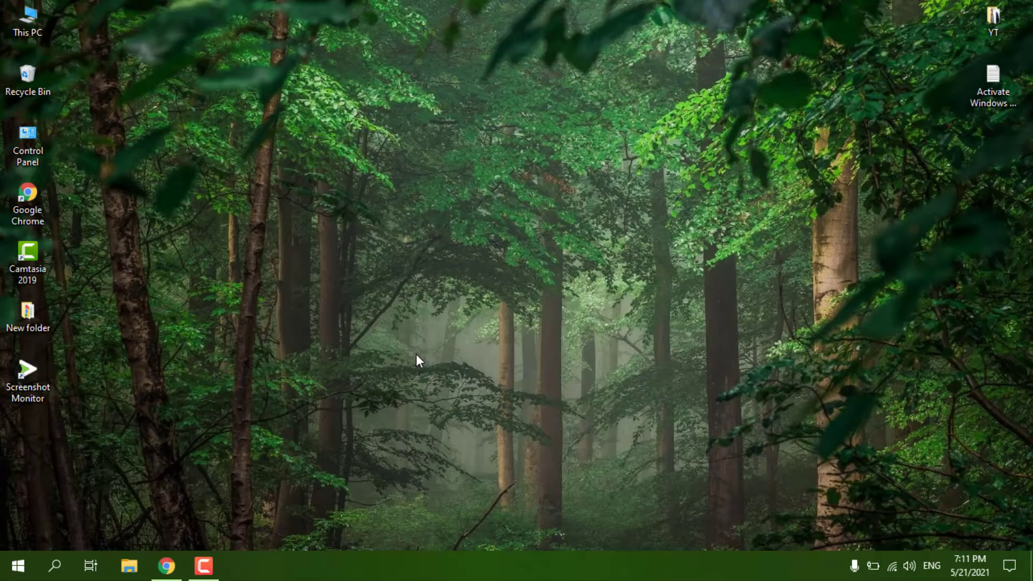
Step: From the Download Windows 10 page, download and run the Windows10Upgrade Update Assistant installer
left_click(176, 557)
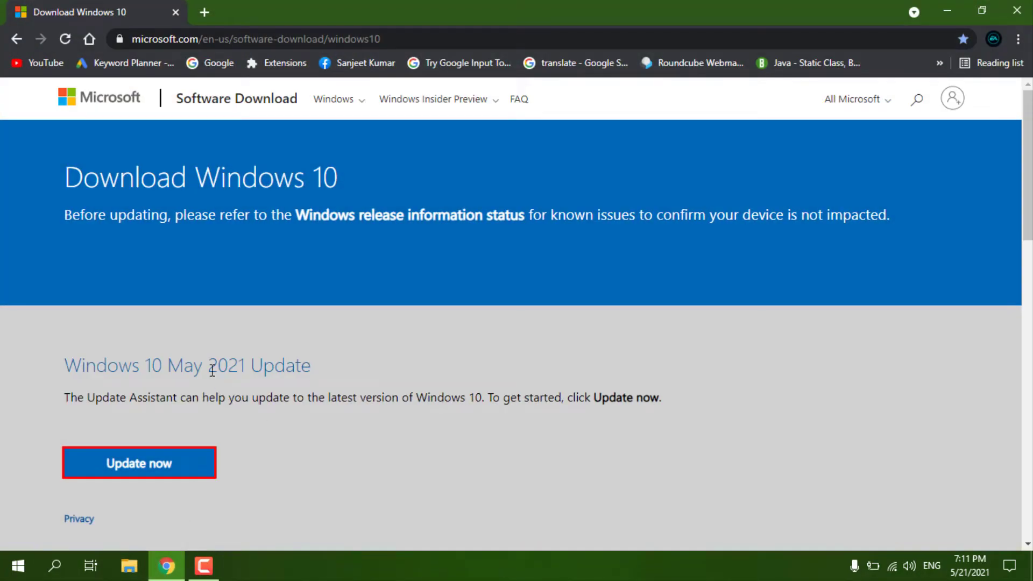
scroll(210, 370, "down", 1)
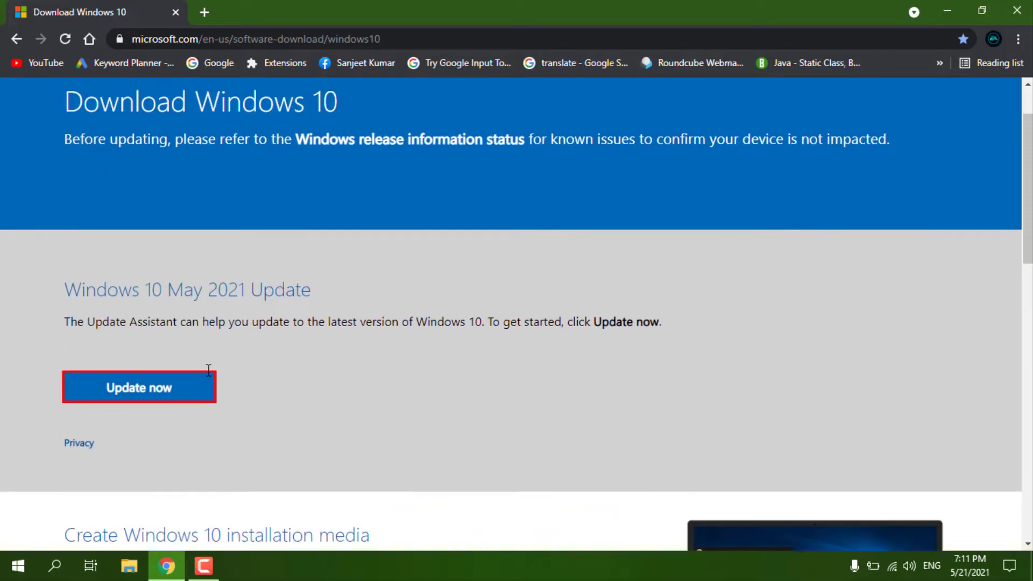
left_click(187, 392)
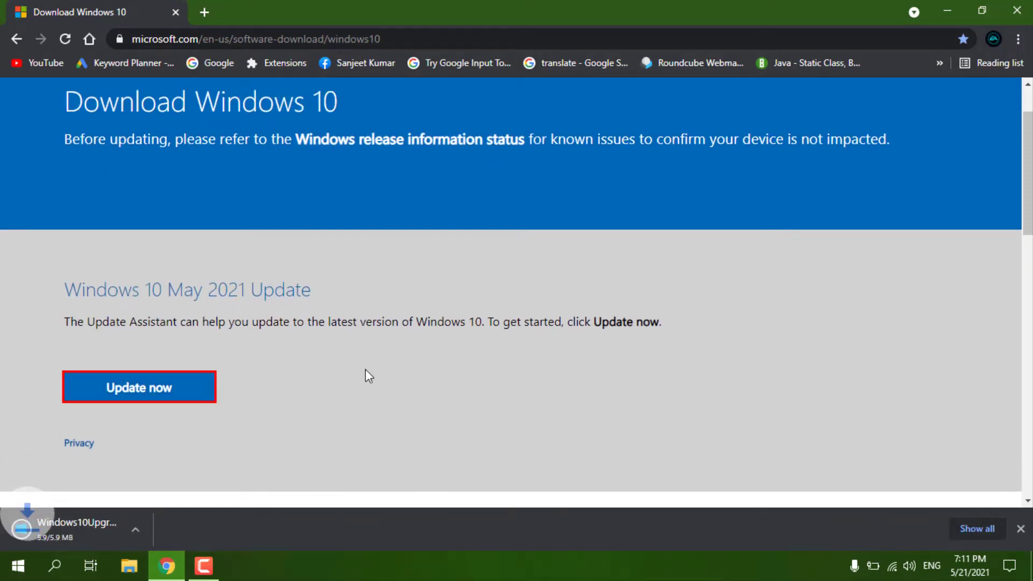
scroll(365, 369, "down", 1)
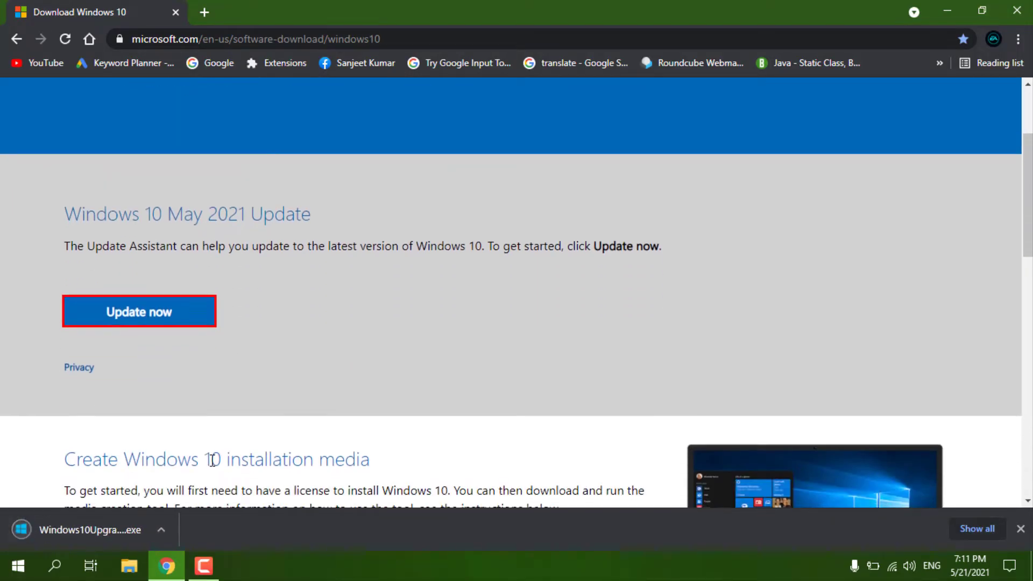
left_click(158, 529)
left_click(200, 436)
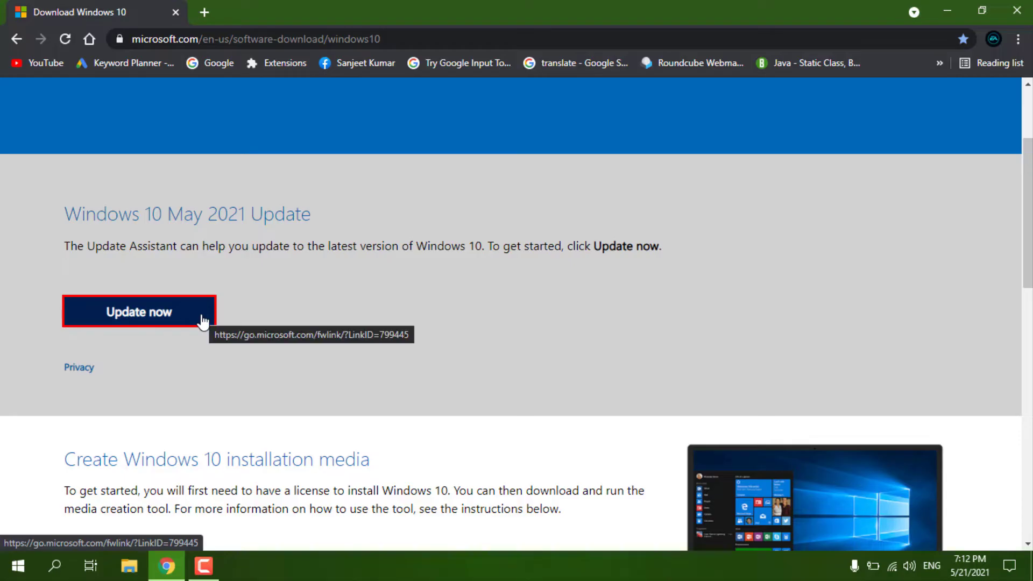
left_click(154, 322)
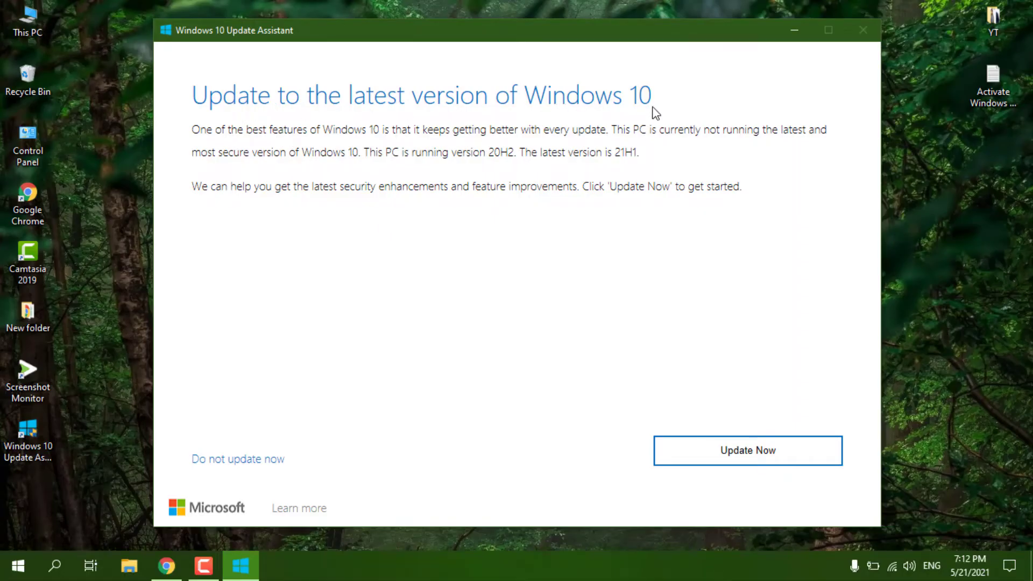
Step: Start the 21H1 update with Update Now so the compatibility check and download begin
left_click(723, 461)
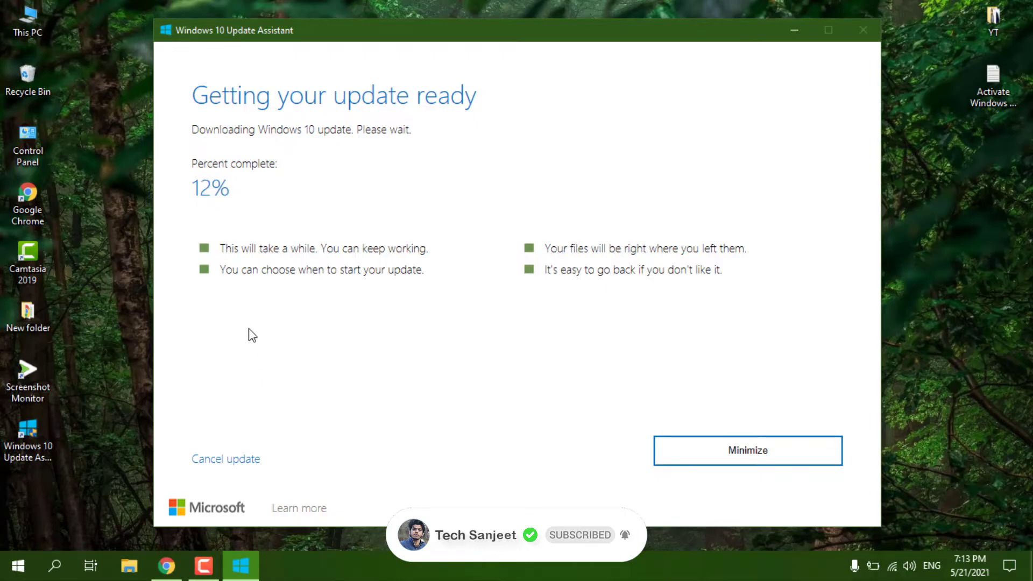
Step: Check Settings > System > About showing version 20H2, then close Settings
left_click(16, 560)
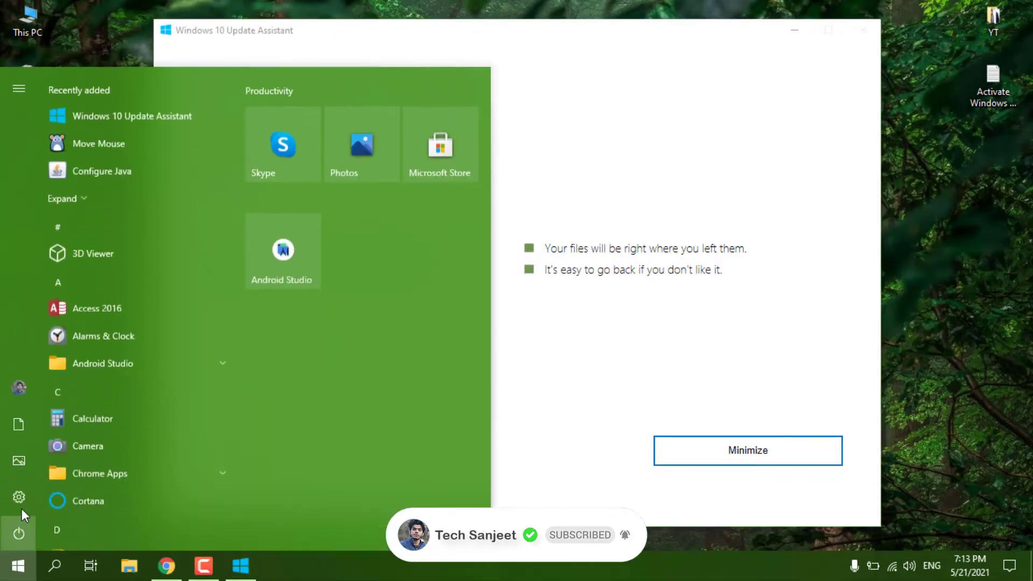
left_click(24, 497)
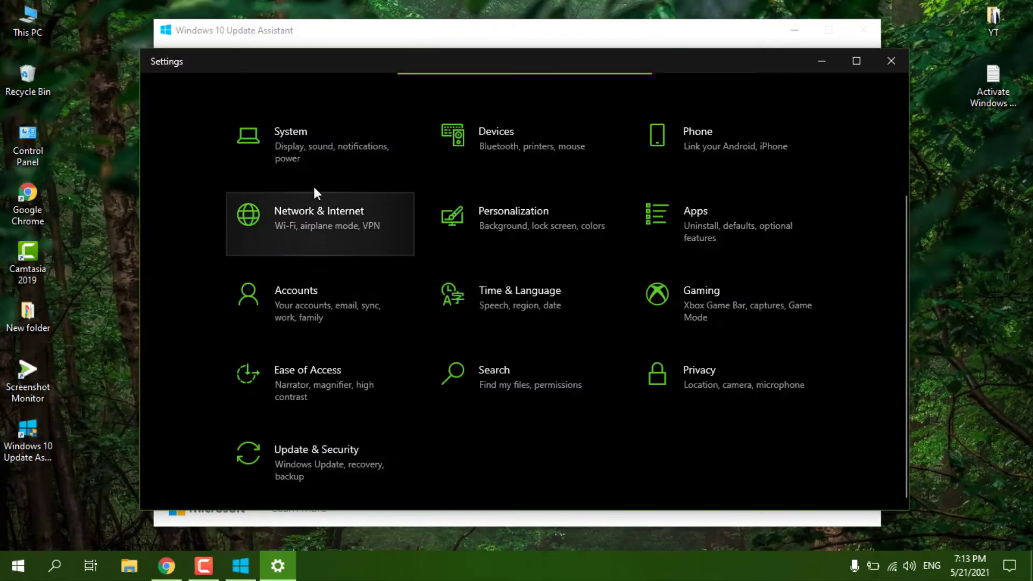
left_click(314, 148)
scroll(311, 353, "down", 3)
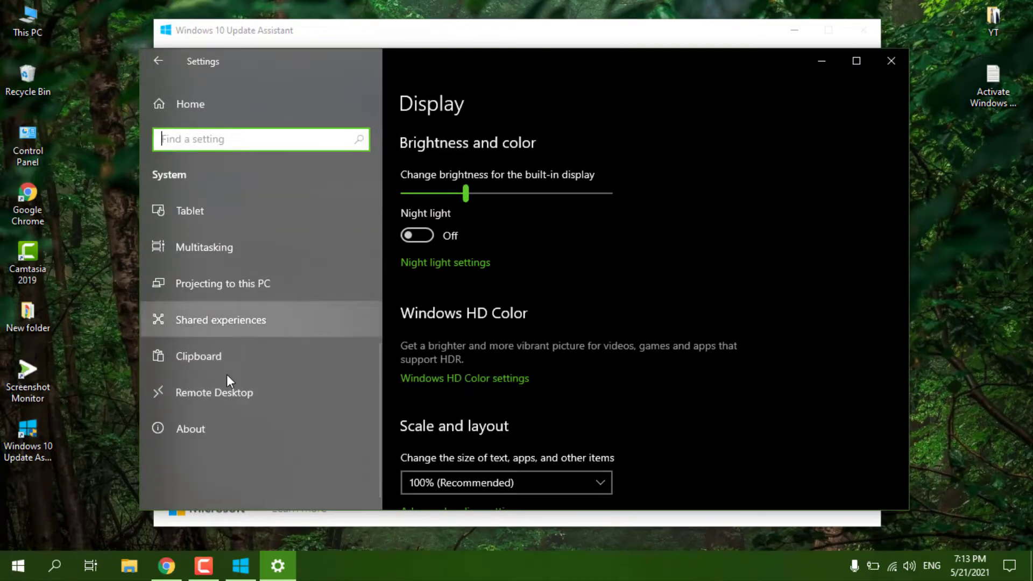
left_click(227, 435)
scroll(484, 389, "down", 2)
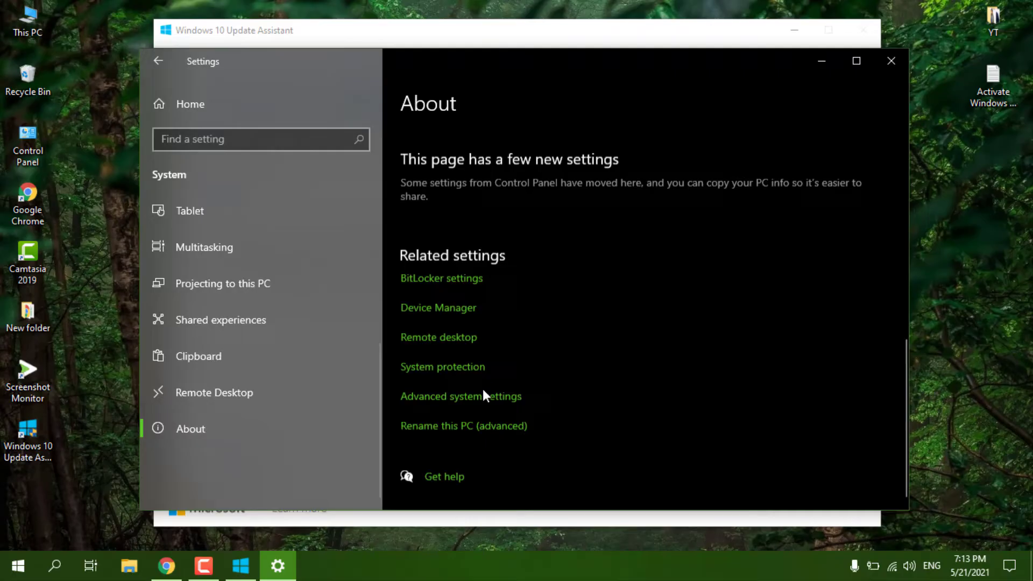
scroll(482, 391, "up", 5)
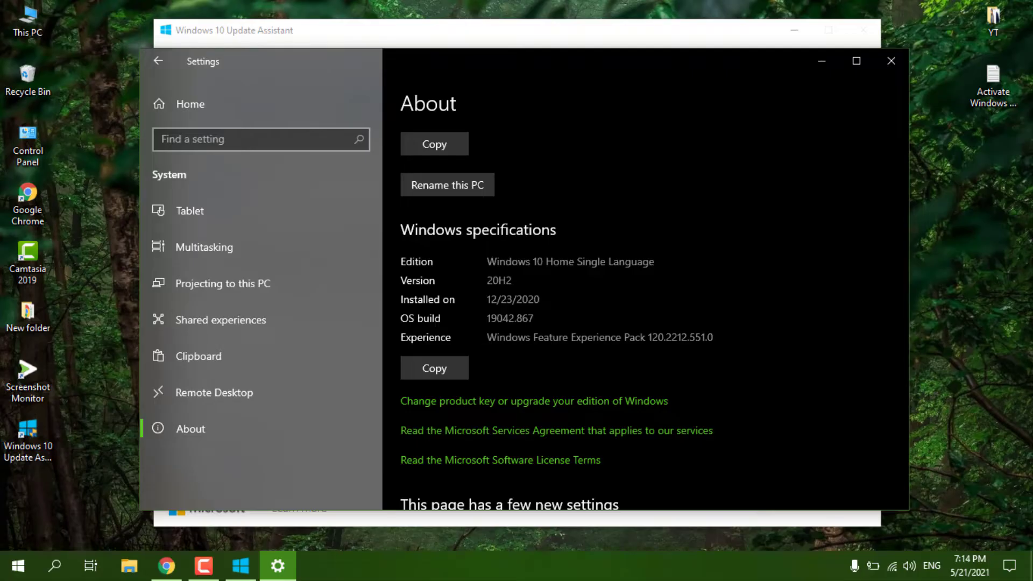
left_click(887, 68)
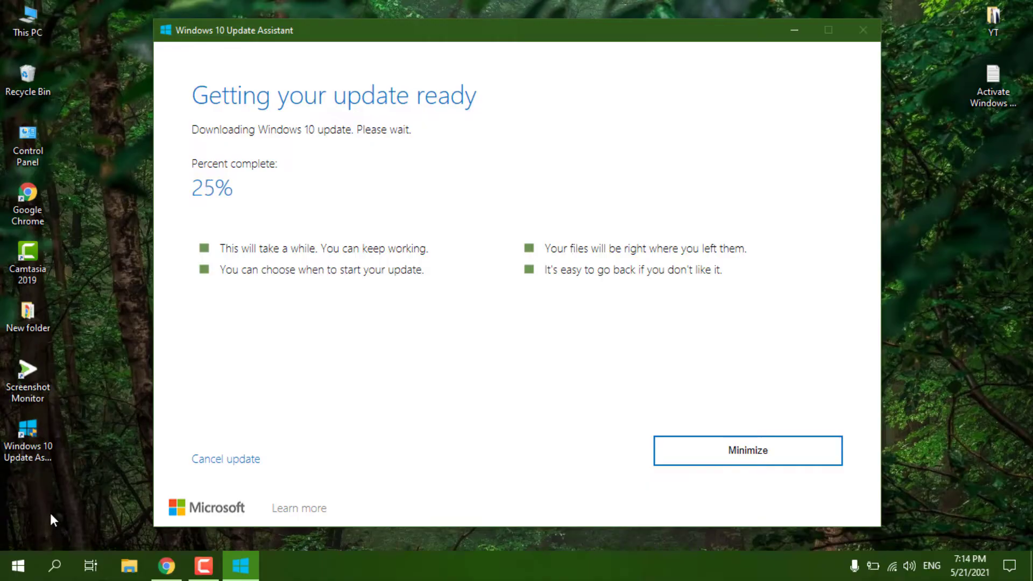
Step: In Settings > Update & Security, view the update history listing the 20H2 feature update
left_click(18, 567)
left_click(17, 497)
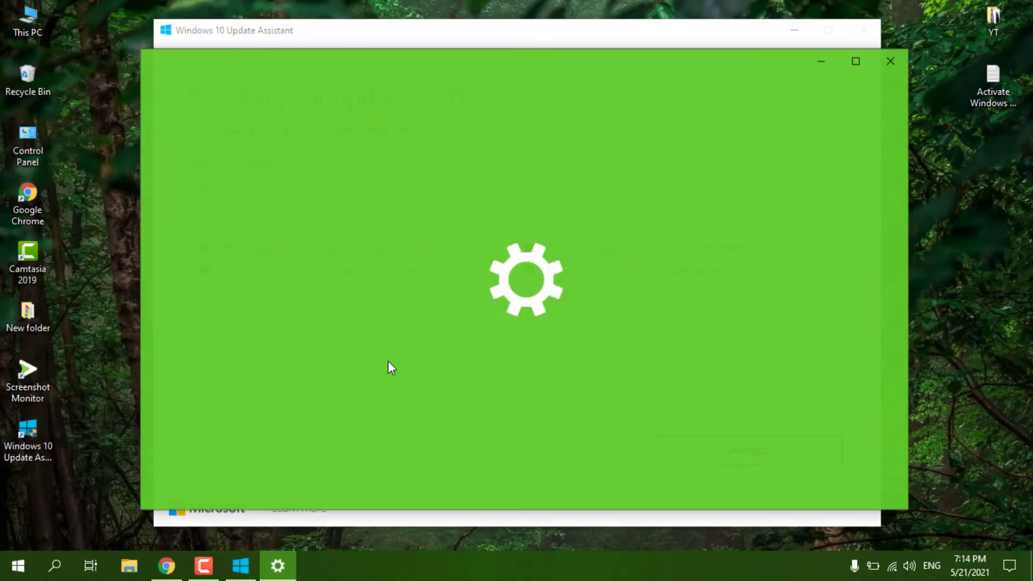
scroll(336, 408, "down", 3)
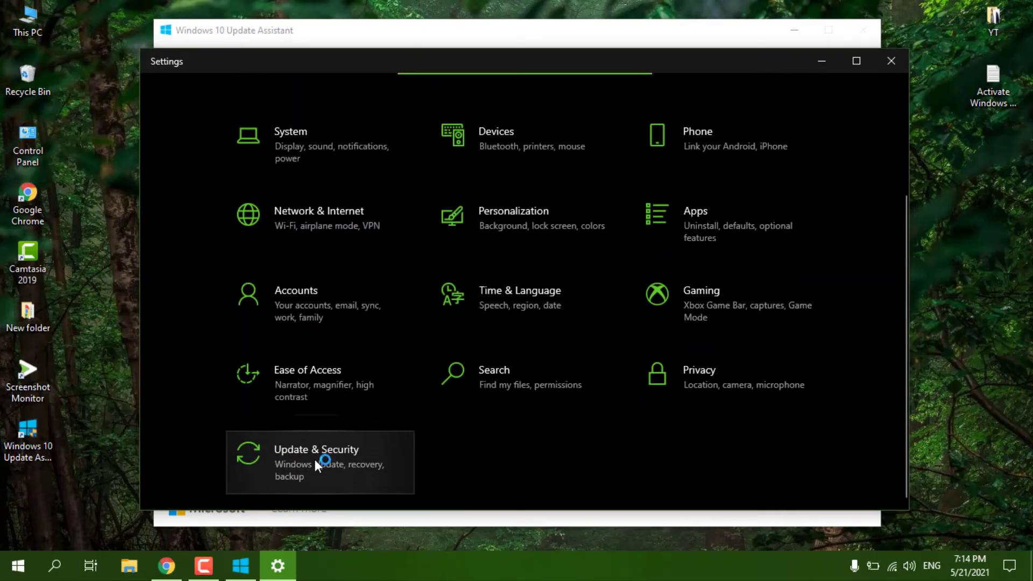
left_click(314, 459)
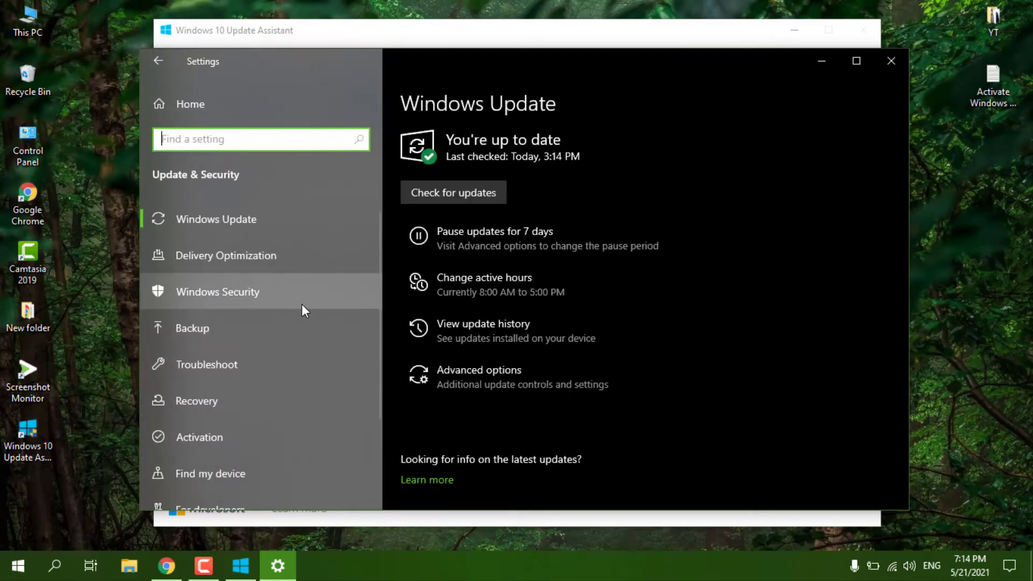
scroll(302, 303, "down", 3)
scroll(295, 317, "up", 3)
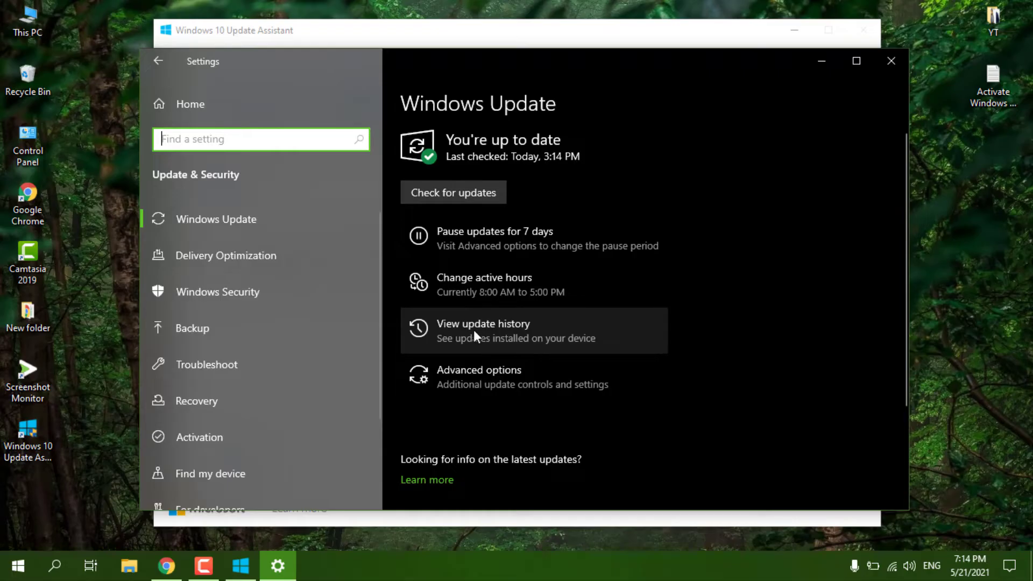
left_click(510, 330)
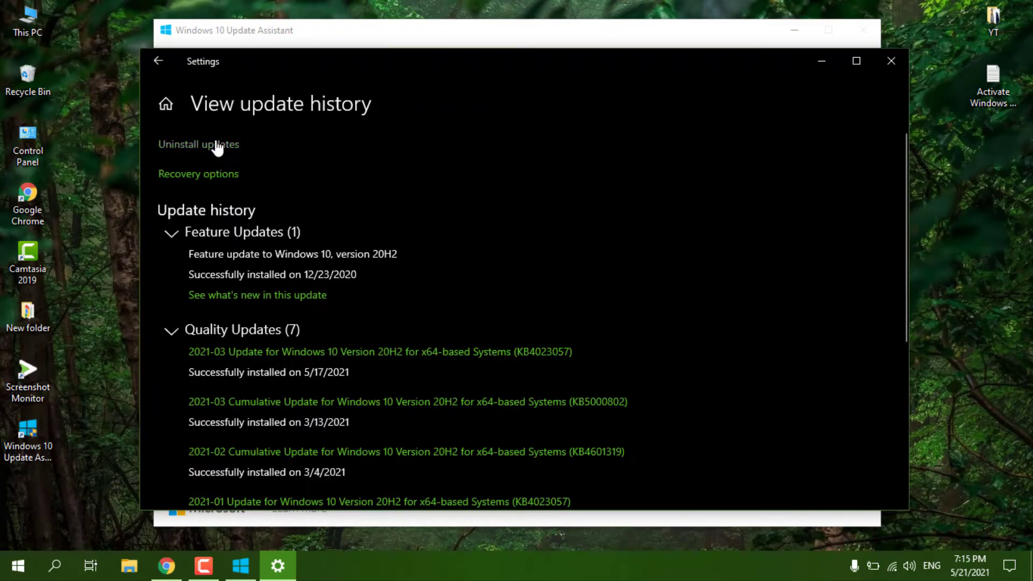
left_click(222, 152)
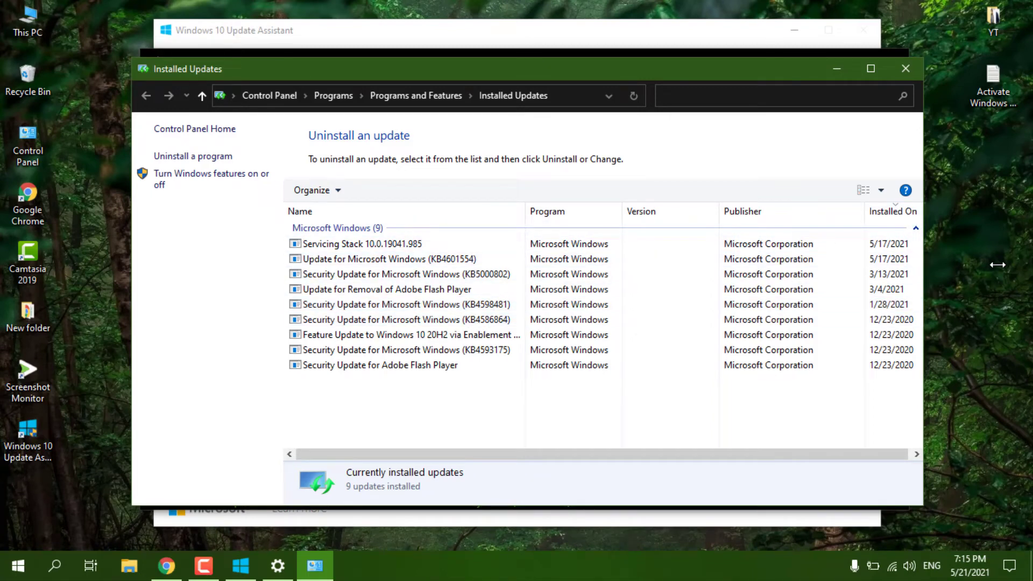
left_click_drag(924, 262, 998, 267)
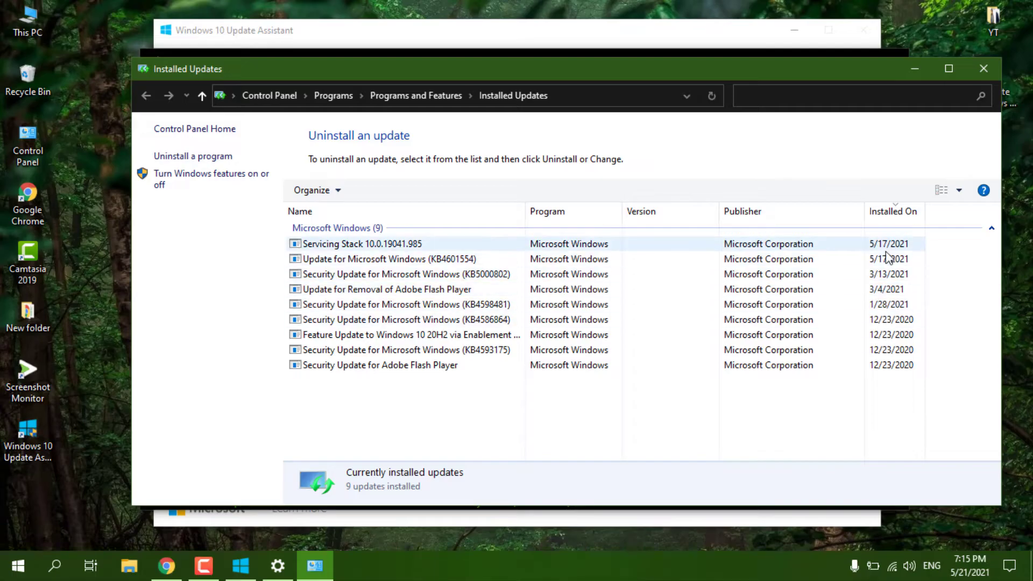
left_click(861, 243)
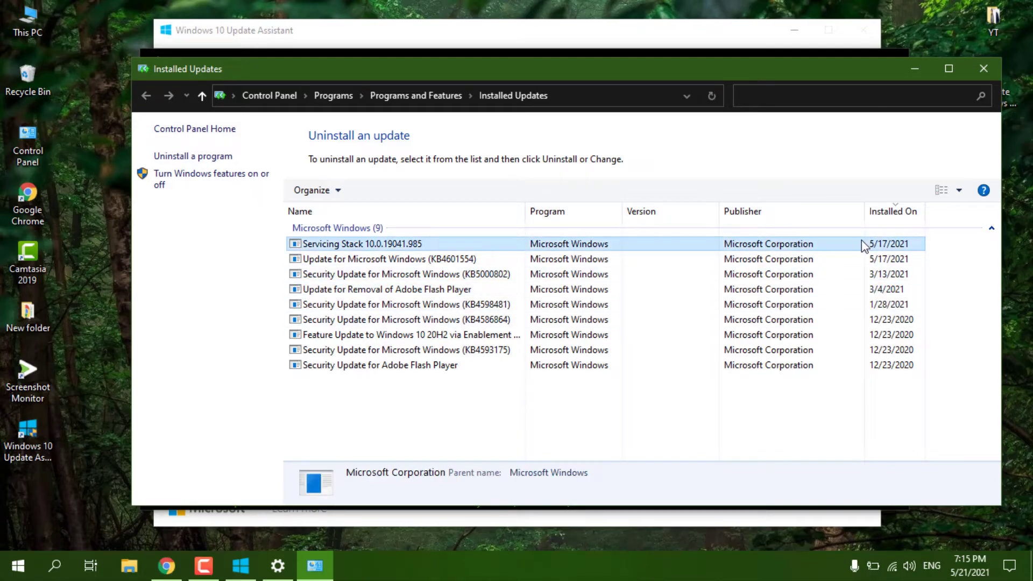
left_click(338, 262)
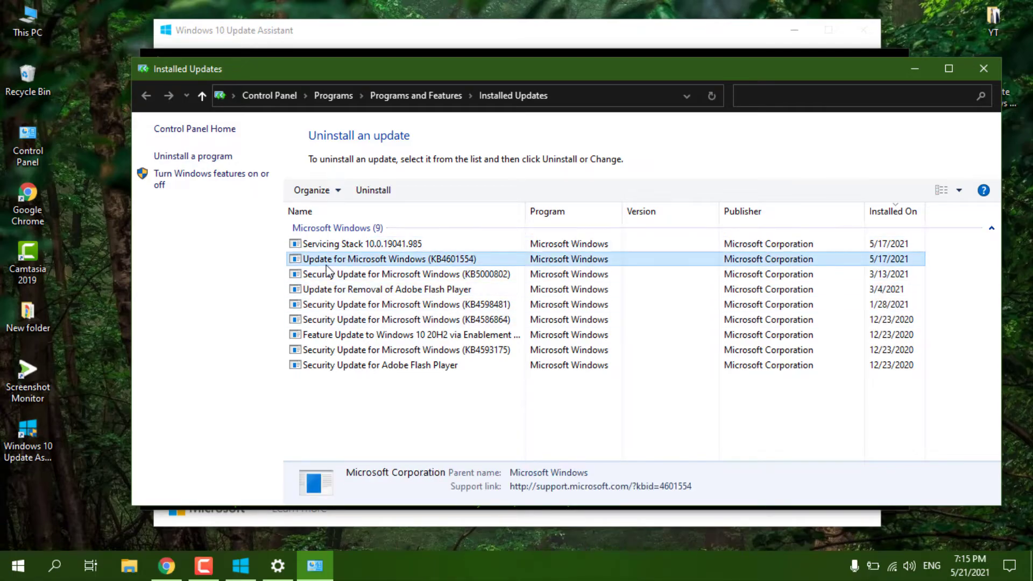
right_click(426, 268)
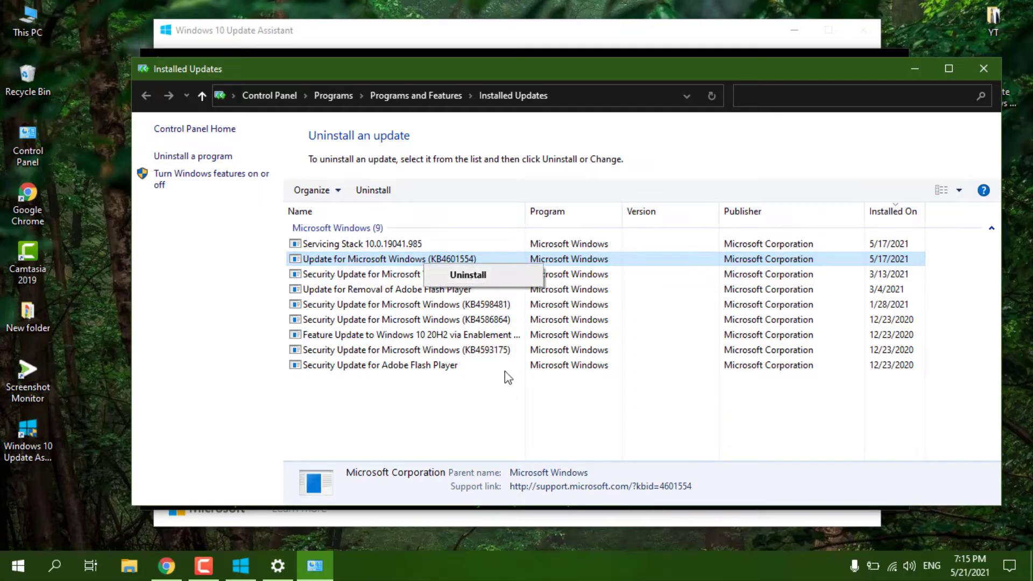
left_click(518, 393)
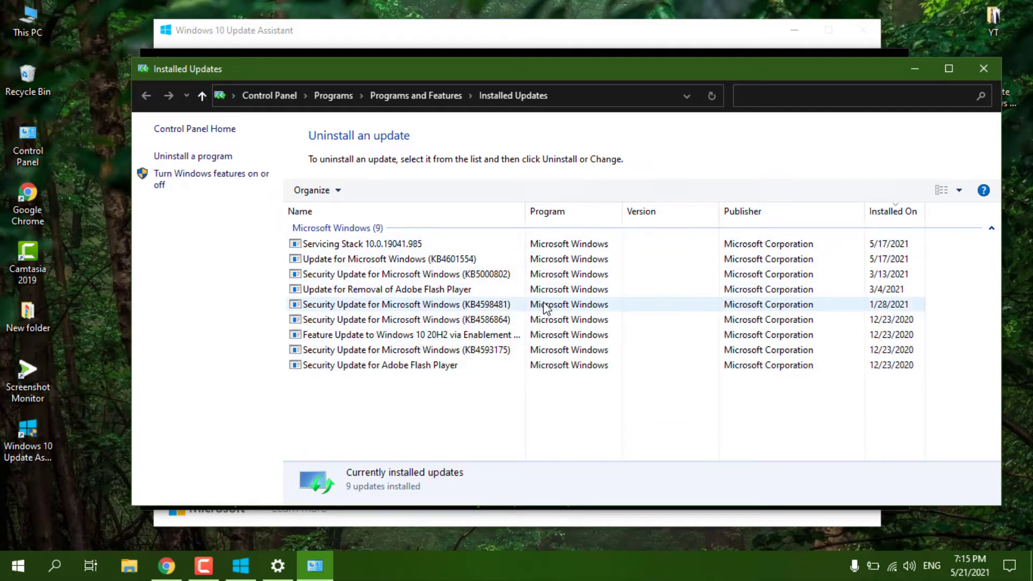
key("alt+F4")
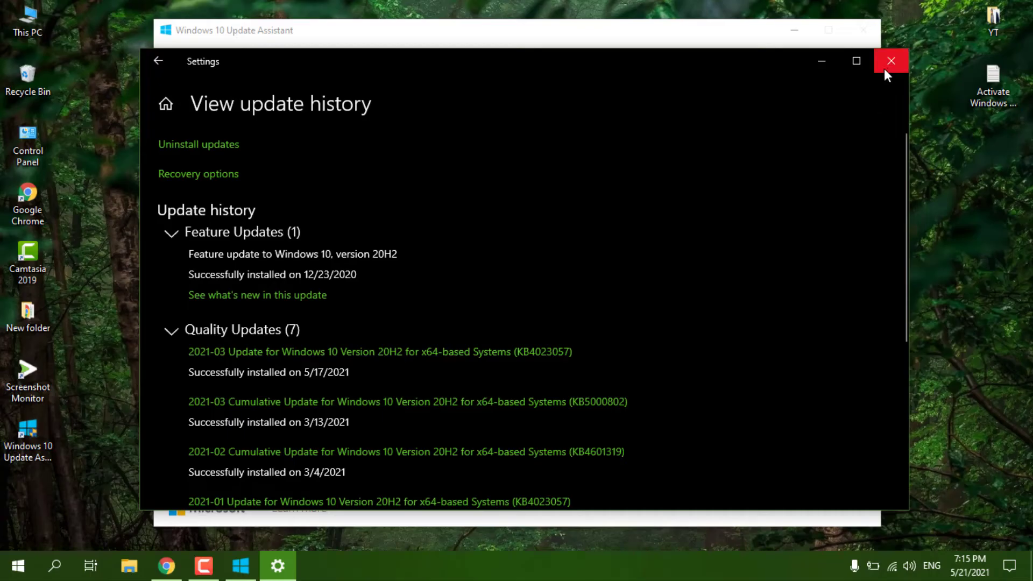
Step: Close Settings and let the Update Assistant download continue toward 100%
left_click(886, 68)
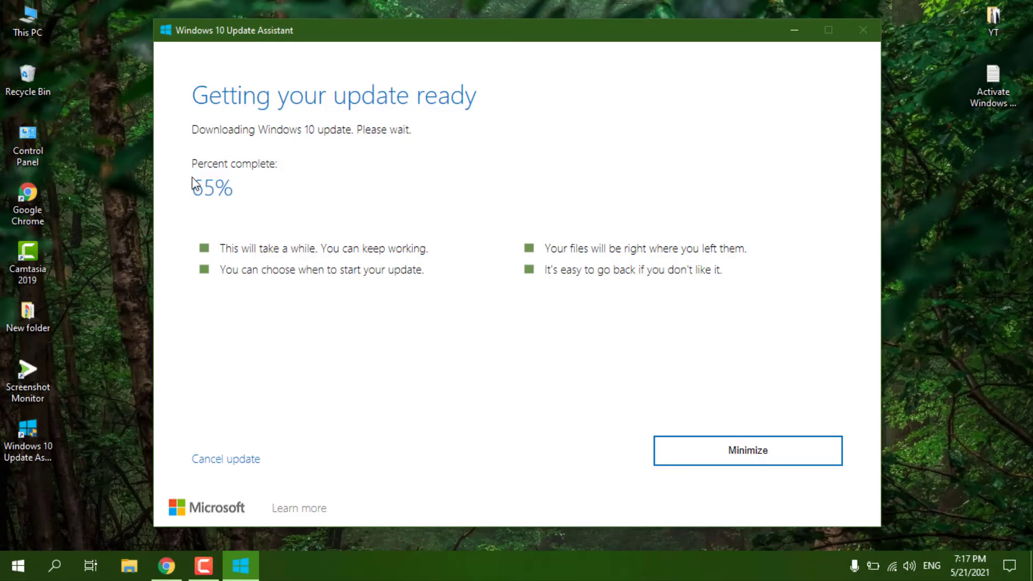
left_click(917, 393)
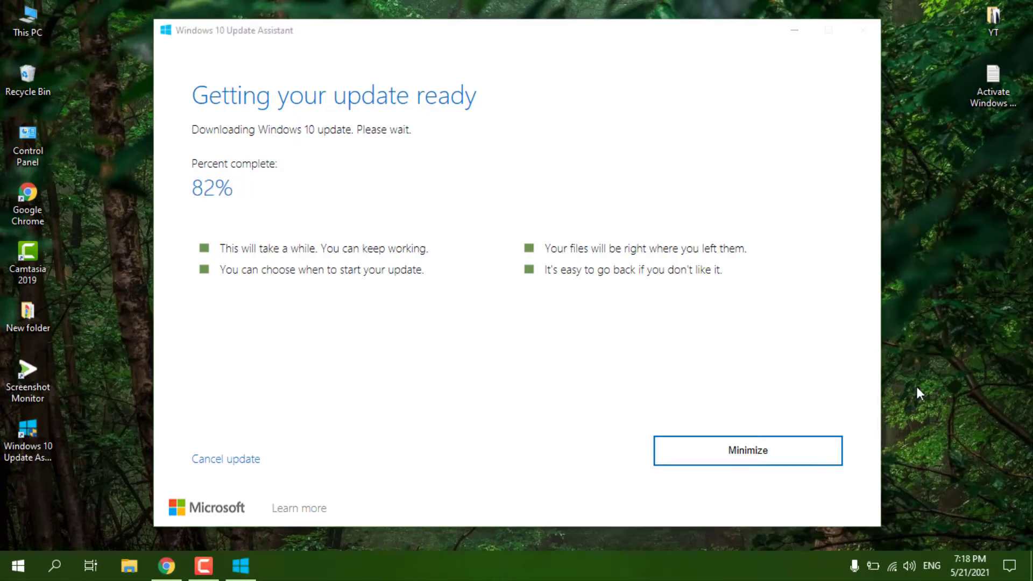